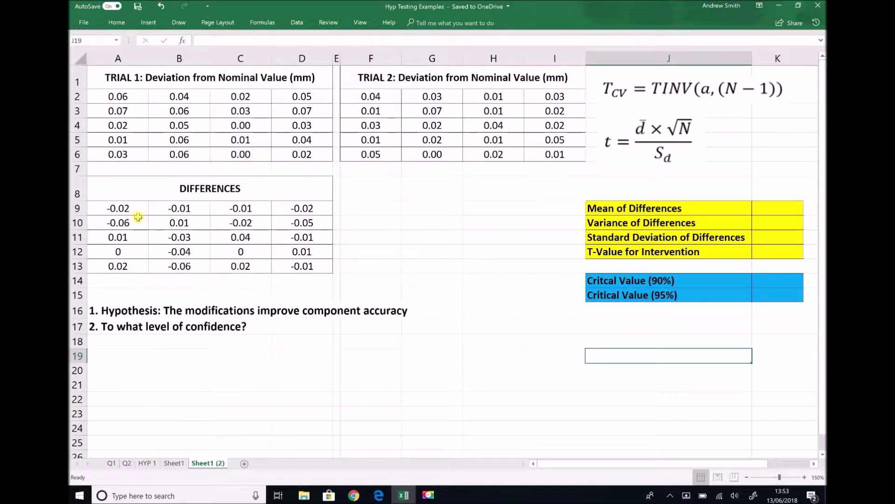
Step: Examine how the differences in A9 and A10 derive from the Trial 1 and Trial 2 values, and inspect the t formula picture
left_click(121, 209)
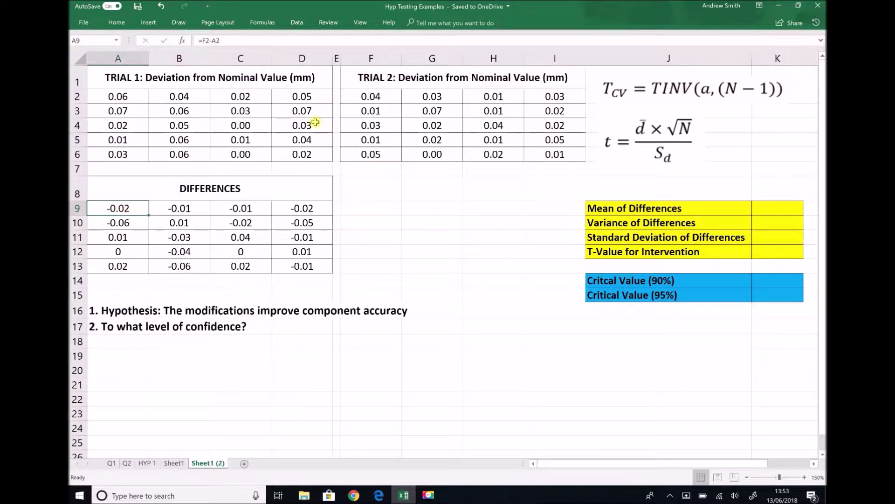
left_click(368, 97)
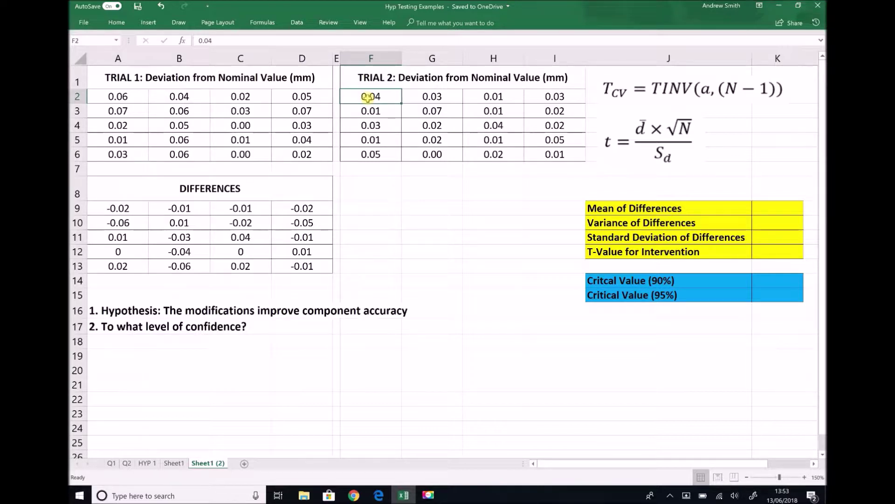
left_click(129, 95)
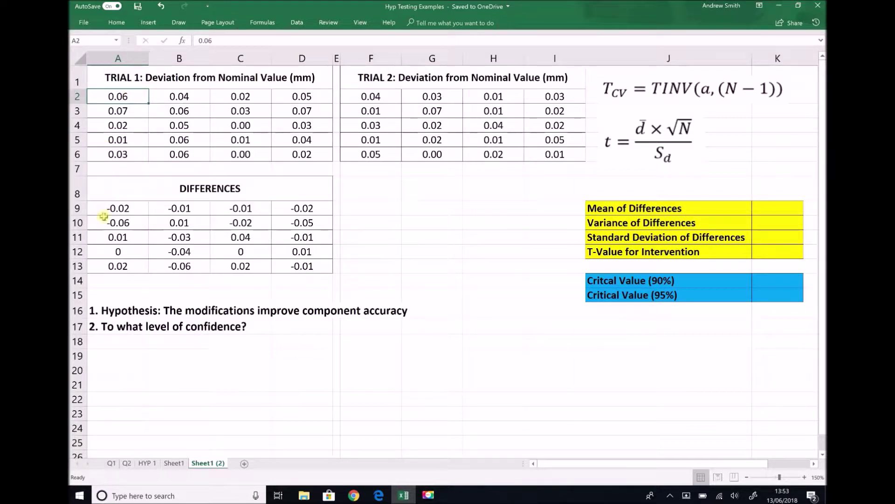
left_click(121, 224)
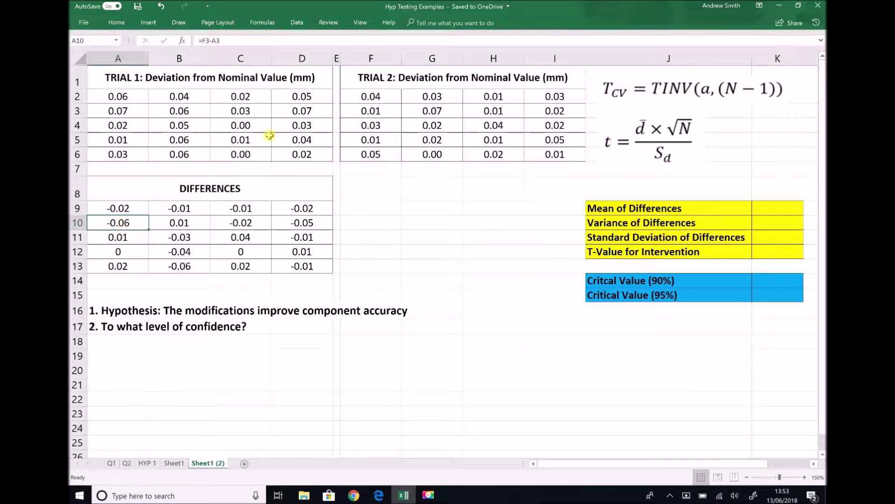
left_click(366, 109)
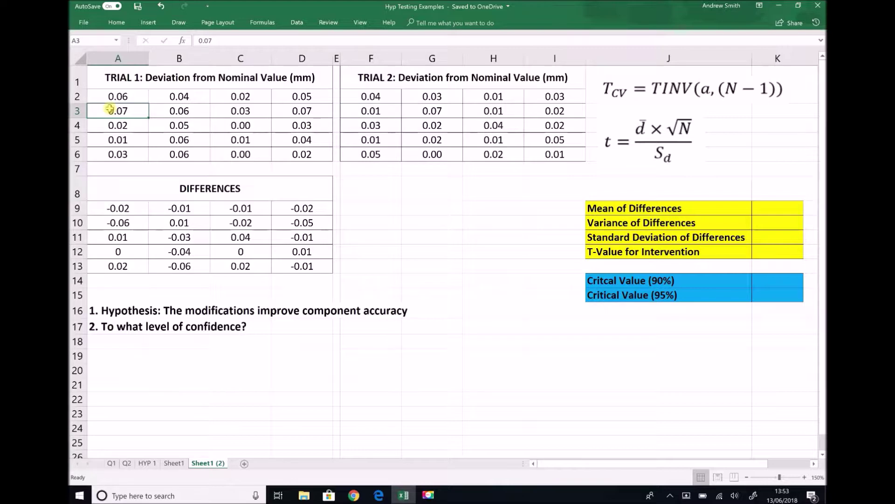
left_click(120, 224)
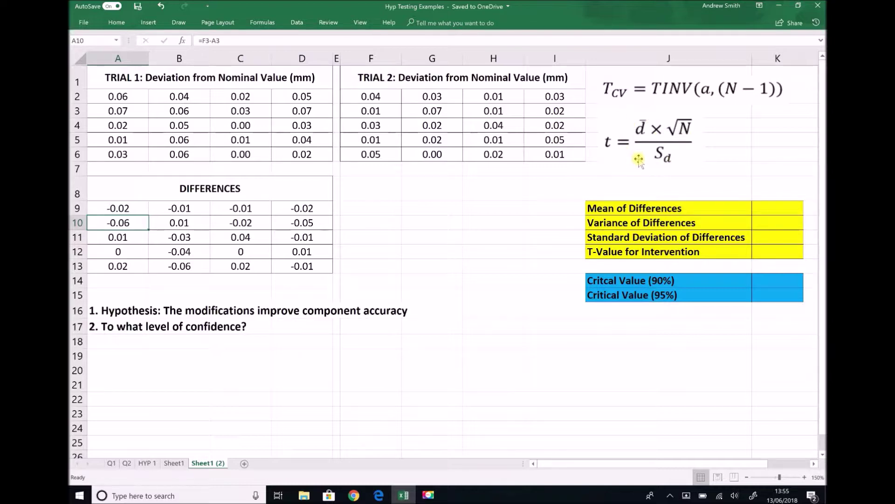
left_click(654, 149)
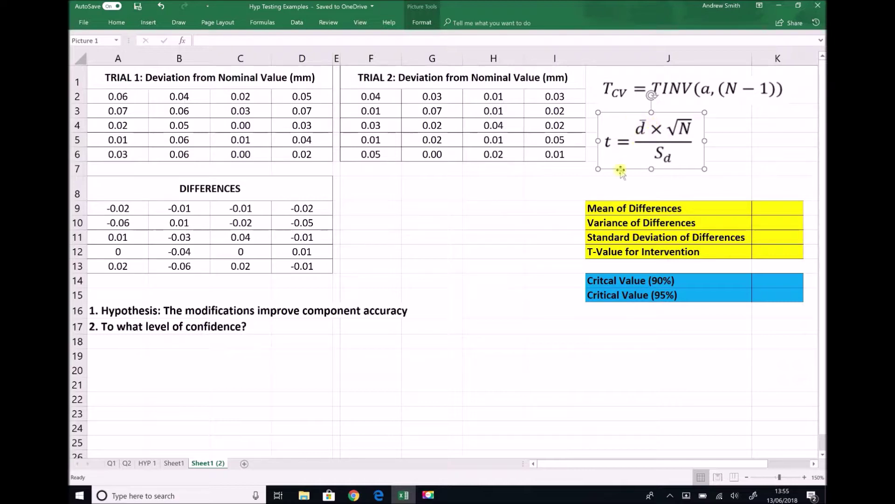
Step: Calculate the Mean of Differences in K9 with =AVERAGE(A9:D13)
left_click(772, 212)
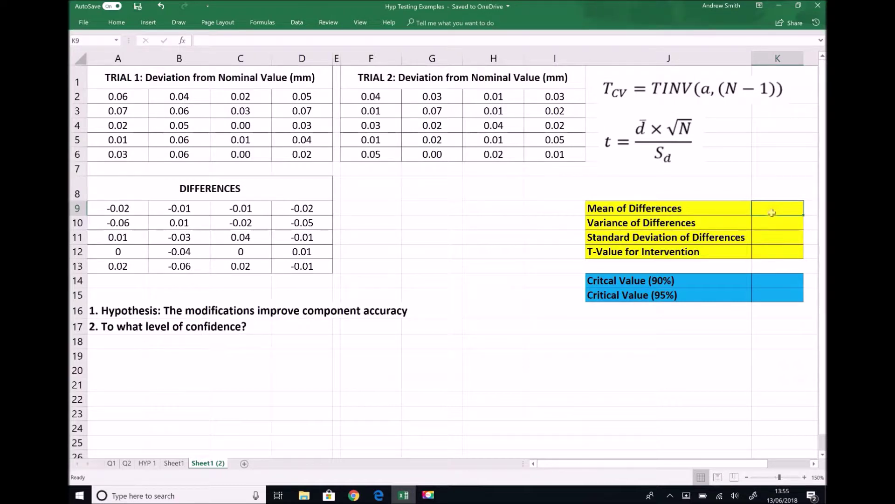
type("=AVERAGE")
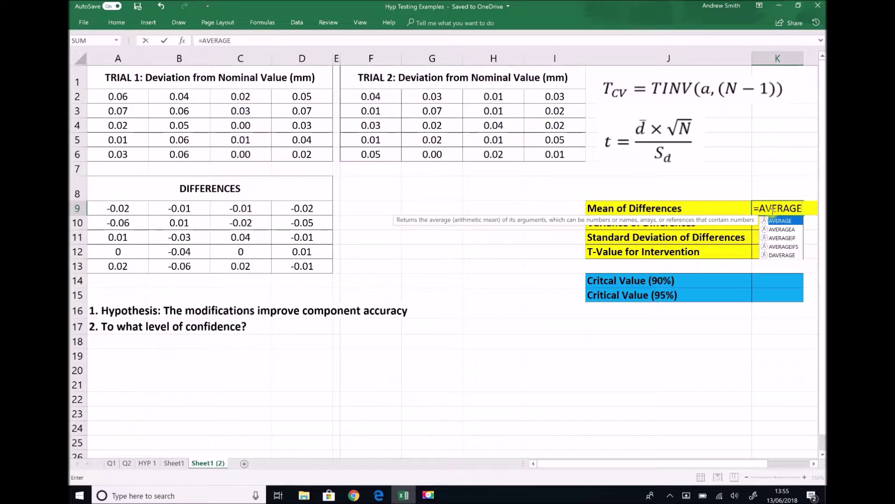
type("(")
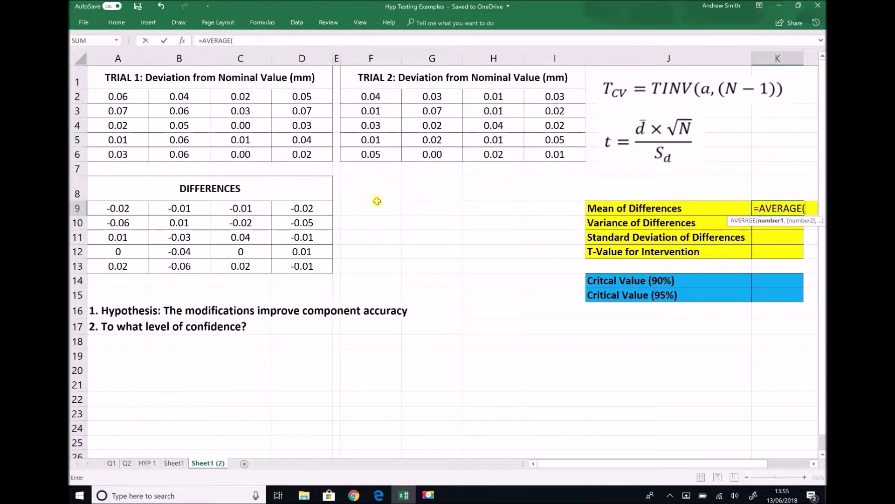
left_click_drag(123, 208, 299, 268)
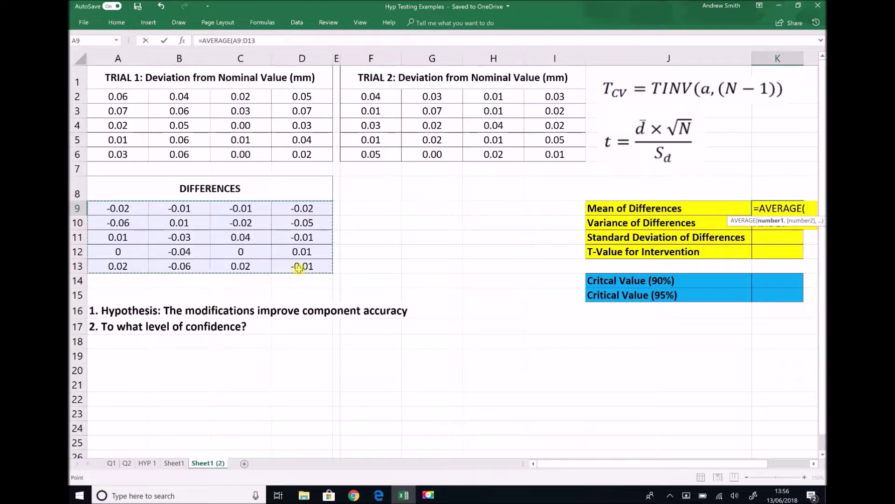
type(")")
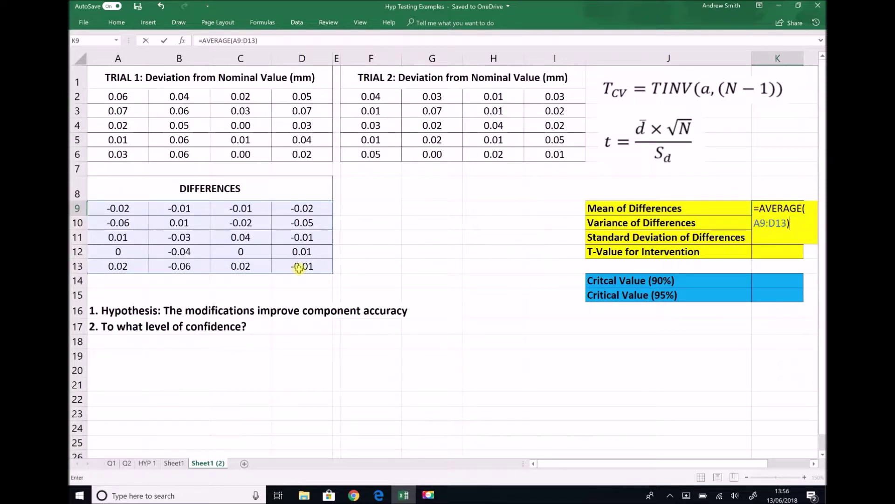
key("Return")
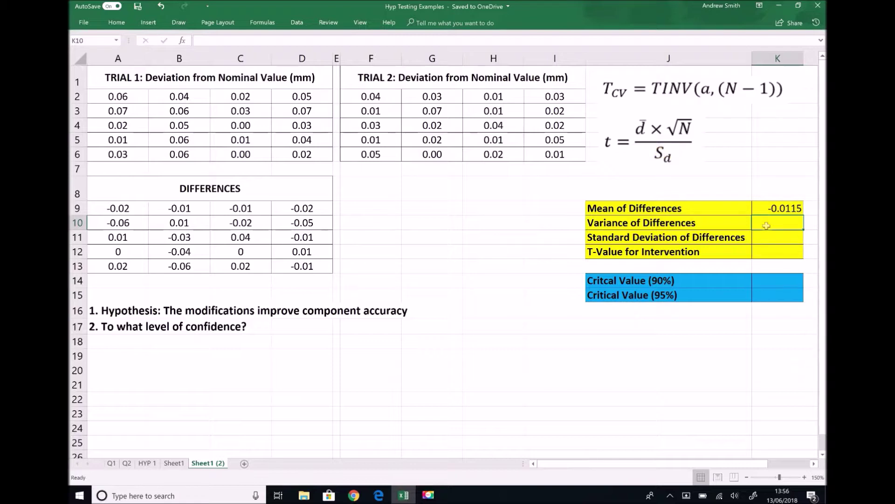
Step: Calculate the sample Variance of Differences in K10 with =VAR.S(A9:D13)
type("=VAR")
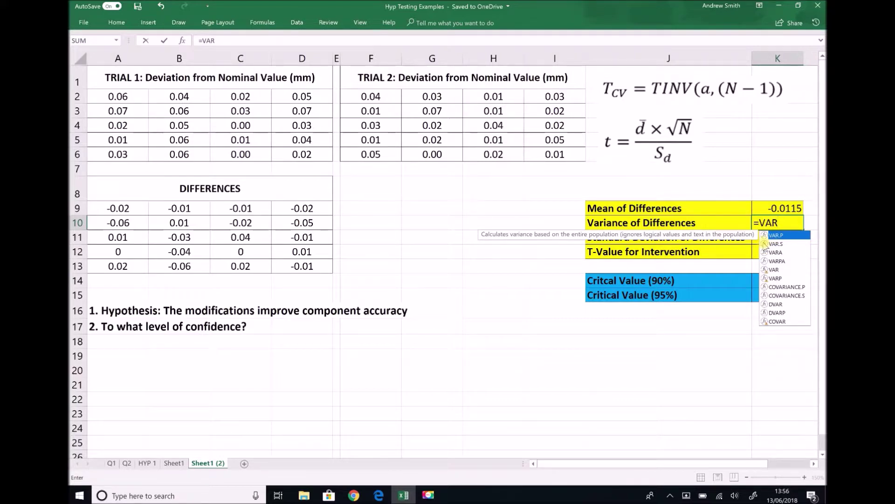
double_click(765, 243)
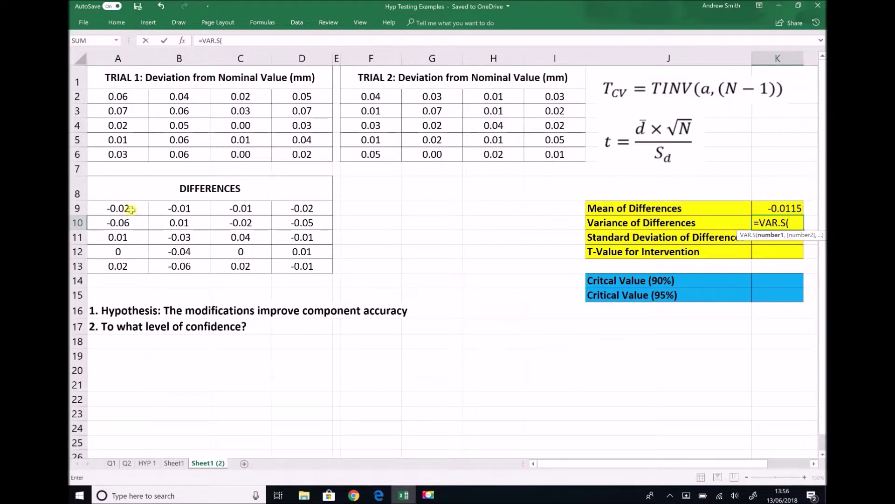
left_click_drag(124, 208, 287, 265)
type(")")
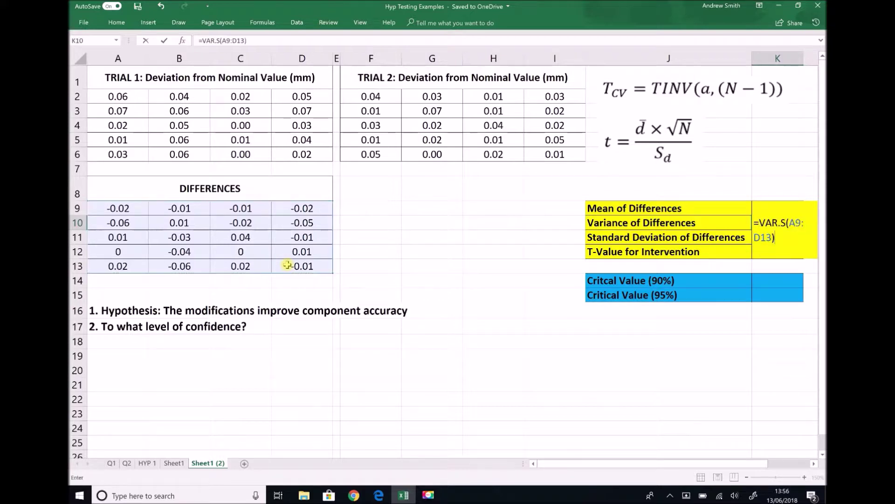
key("Return")
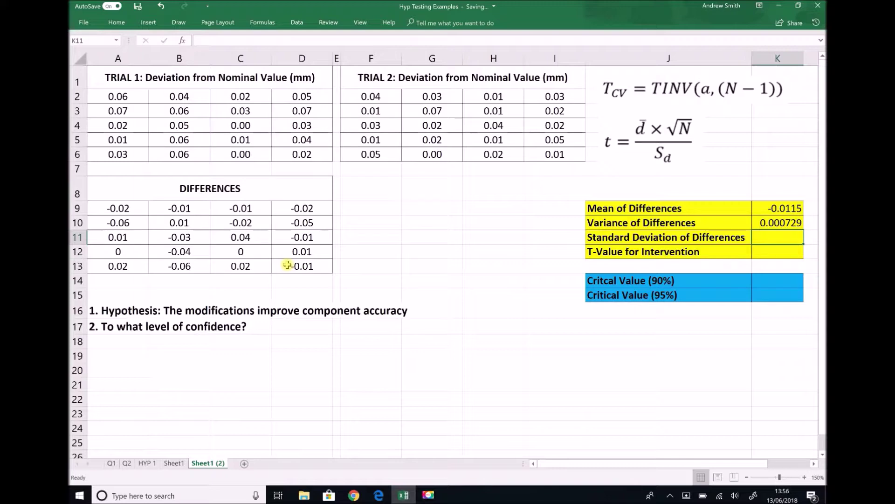
Step: Calculate the Standard Deviation of Differences in K11 as the square root of the variance, =SQRT(K10)
type("=")
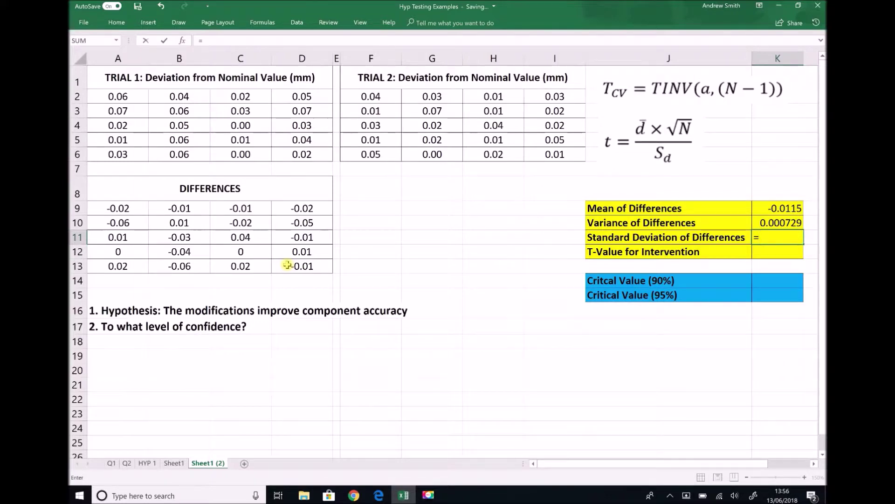
type("SQRT")
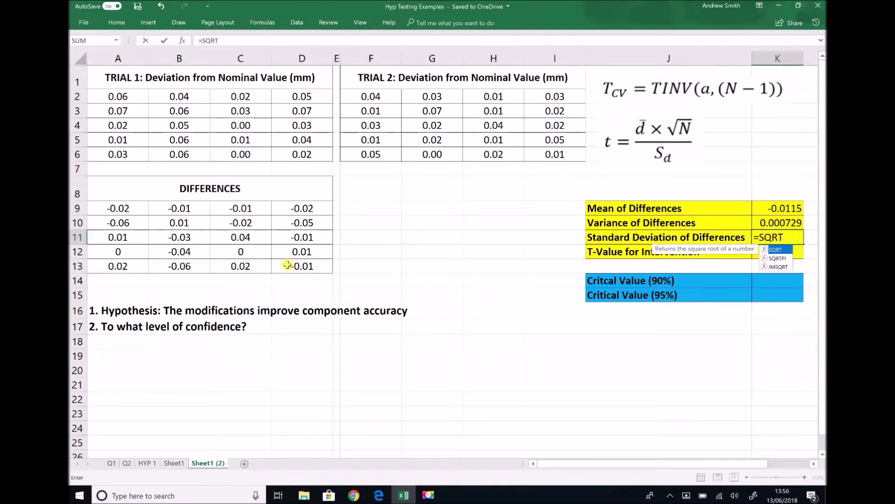
type("(")
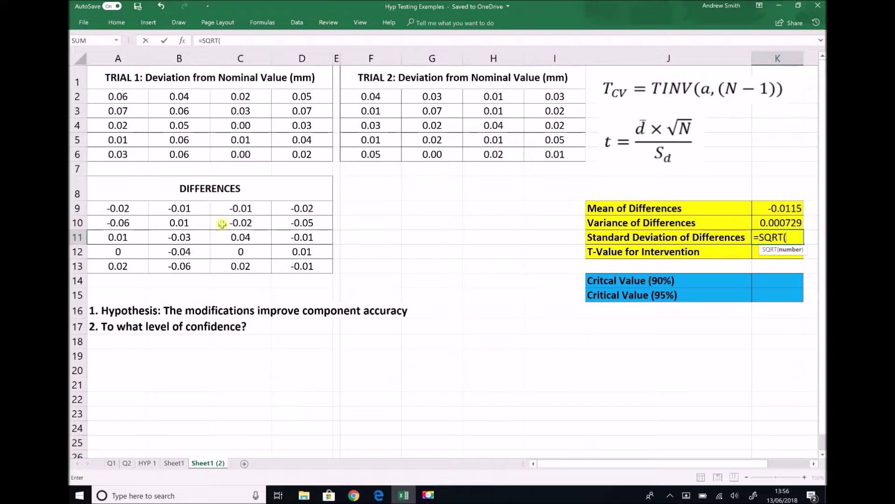
left_click(777, 223)
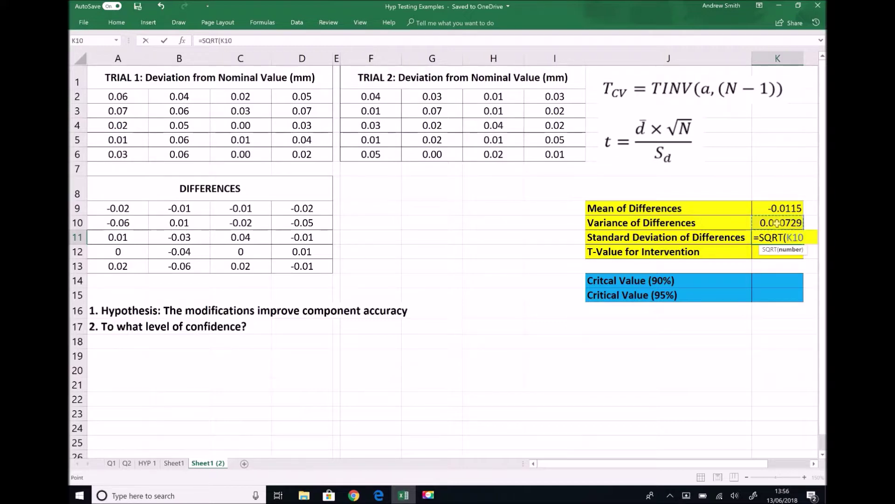
type(")")
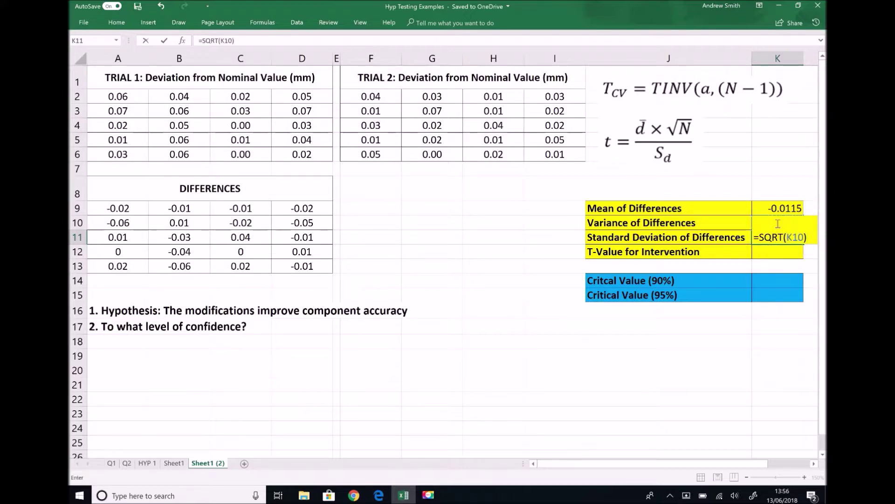
key("Return")
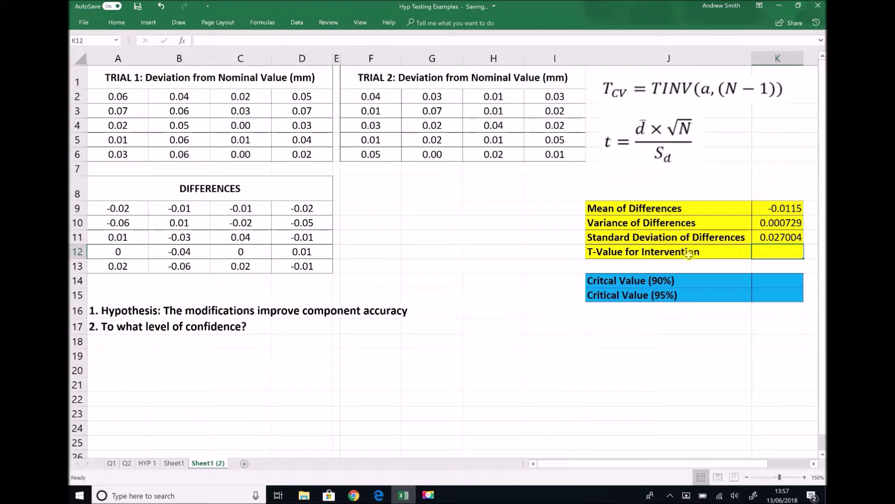
Step: Calculate the T-Value for Intervention in K12 with =(K9*SQRT(20))/K11
type("=")
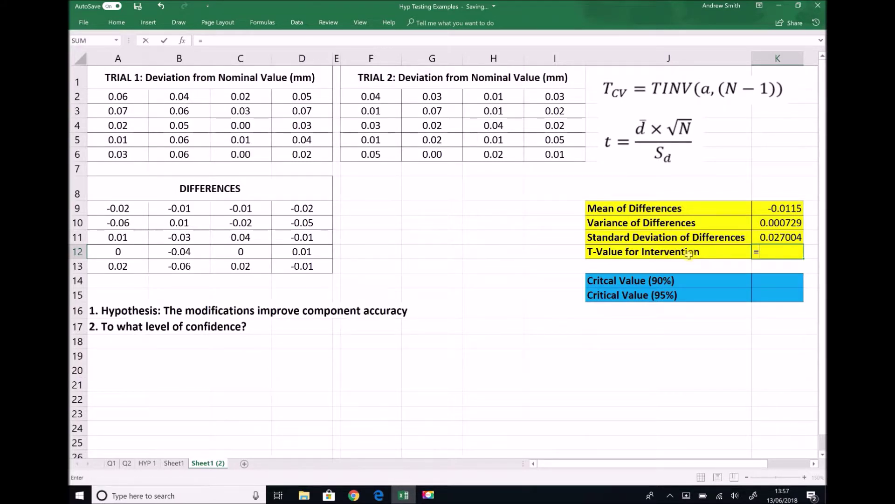
type("(")
left_click(775, 209)
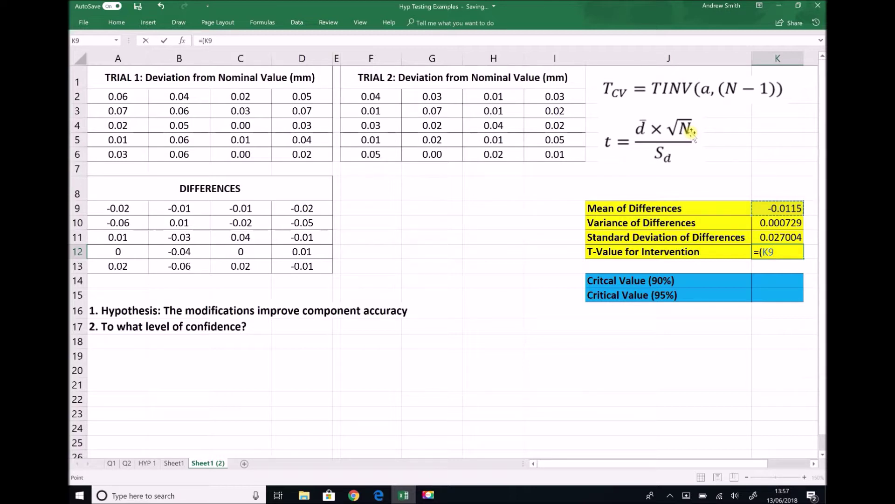
type("*SQ")
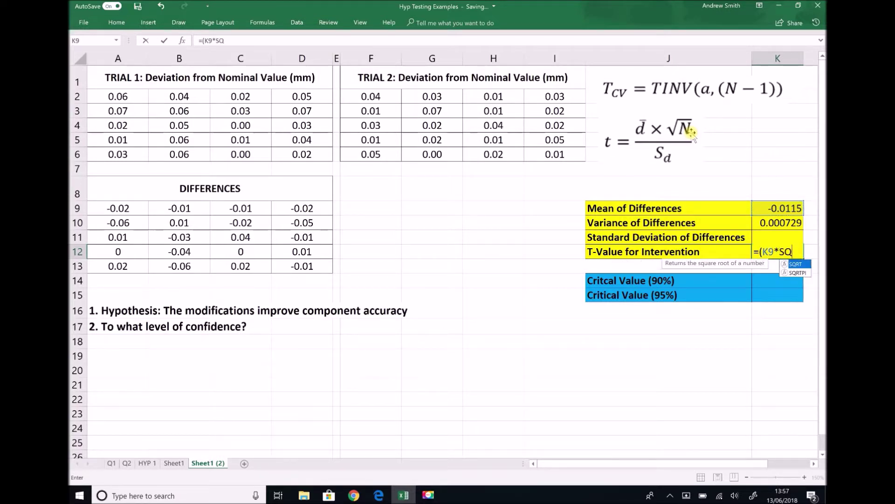
type("RT(20")
type(")")
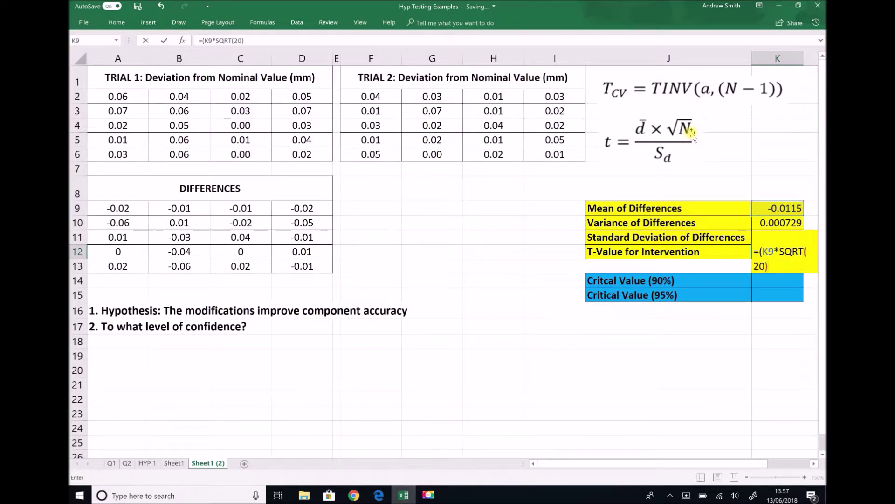
type(")")
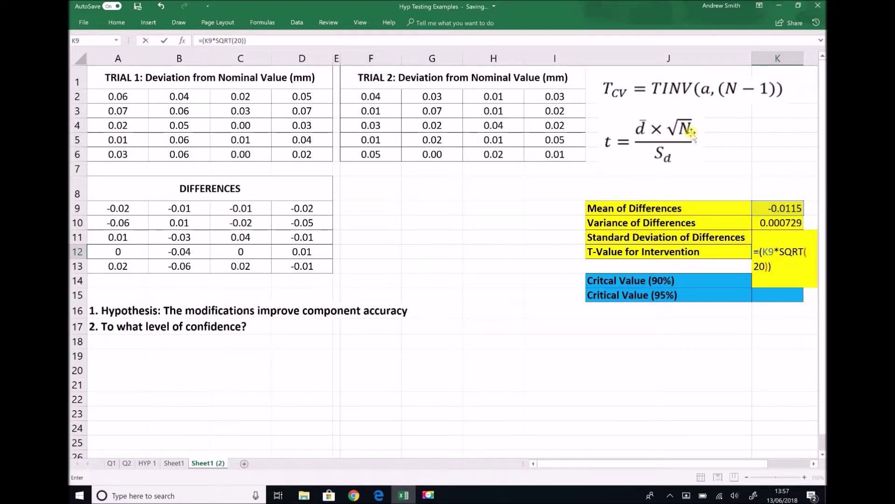
type("/")
type("K")
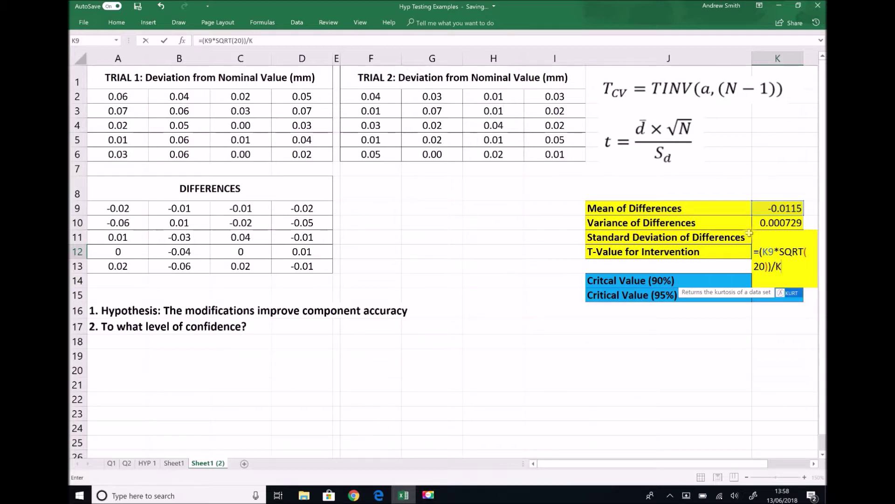
type("11")
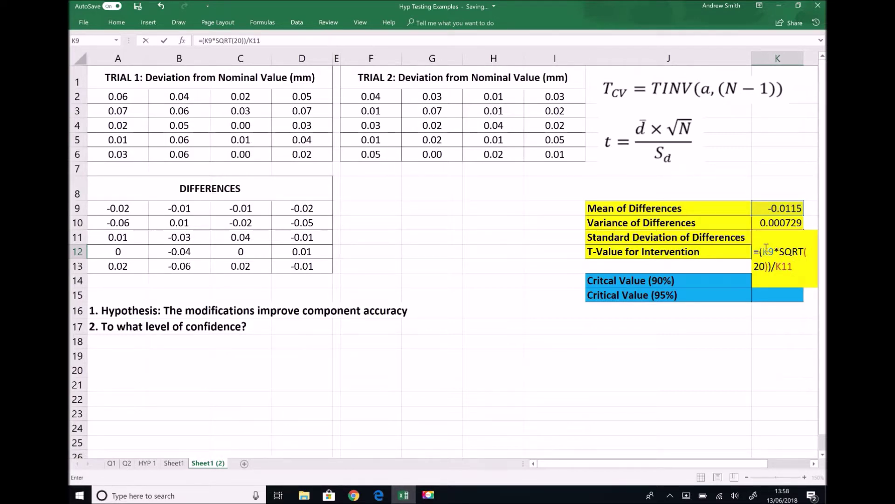
key("Return")
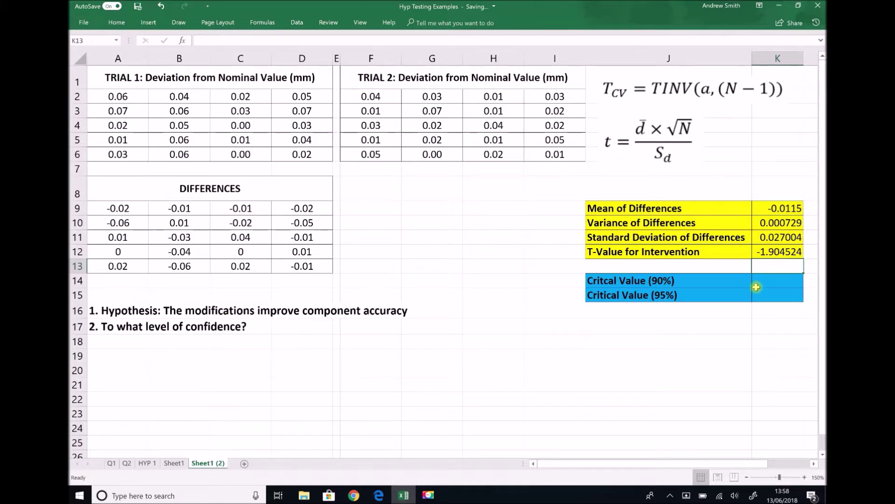
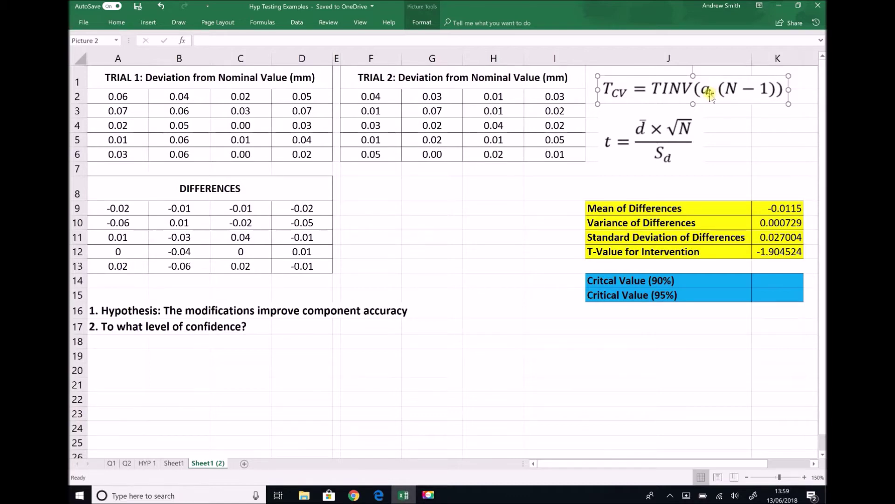
Step: Calculate the 90% Critical Value in K14 with =TINV(0.1,19)
left_click(771, 282)
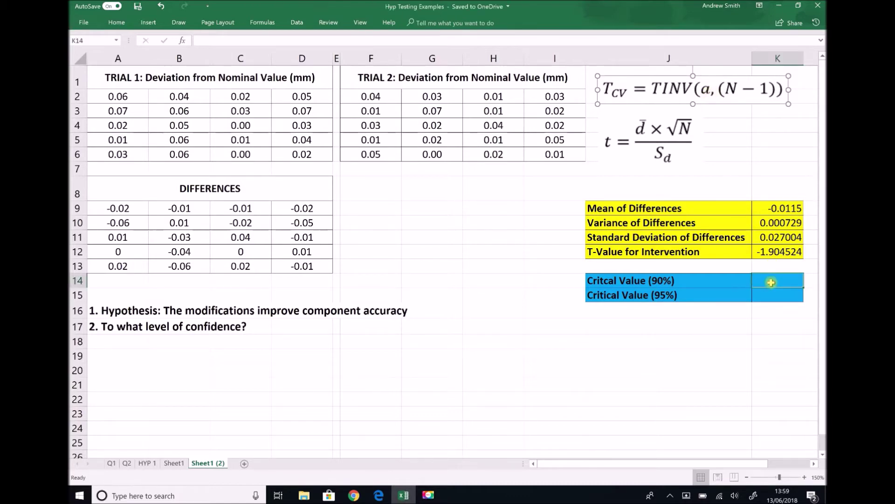
type("=")
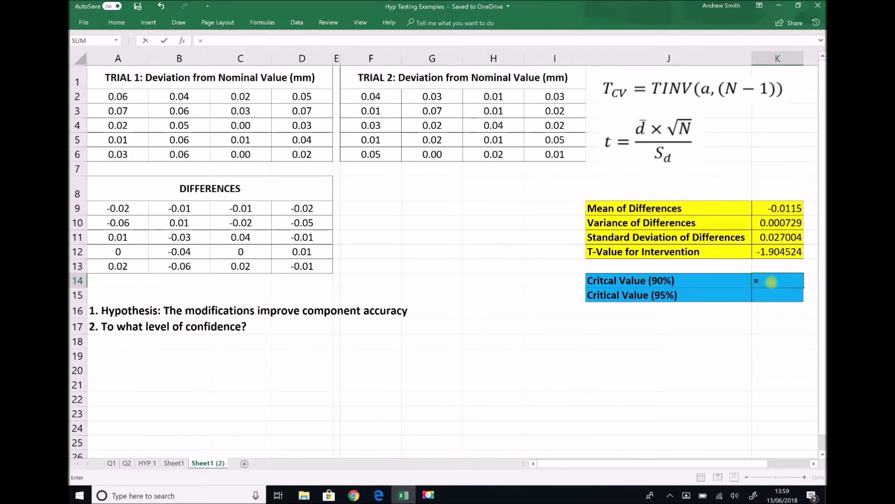
type("TIN")
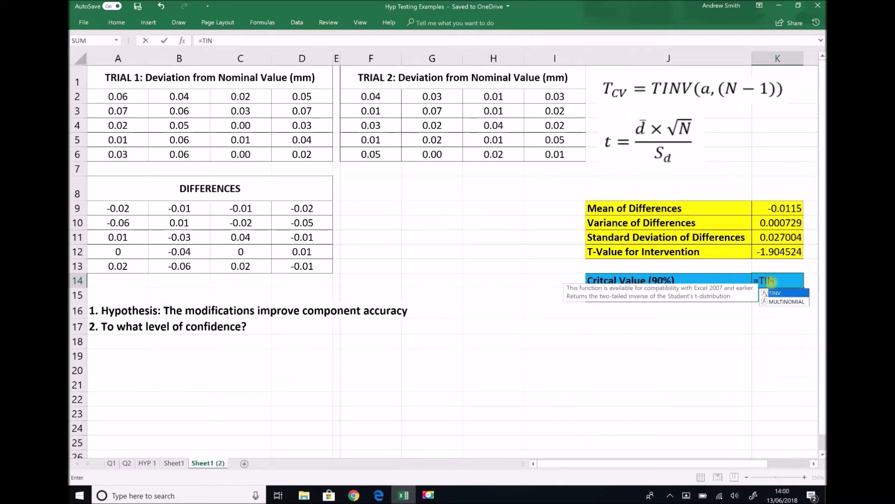
type("V")
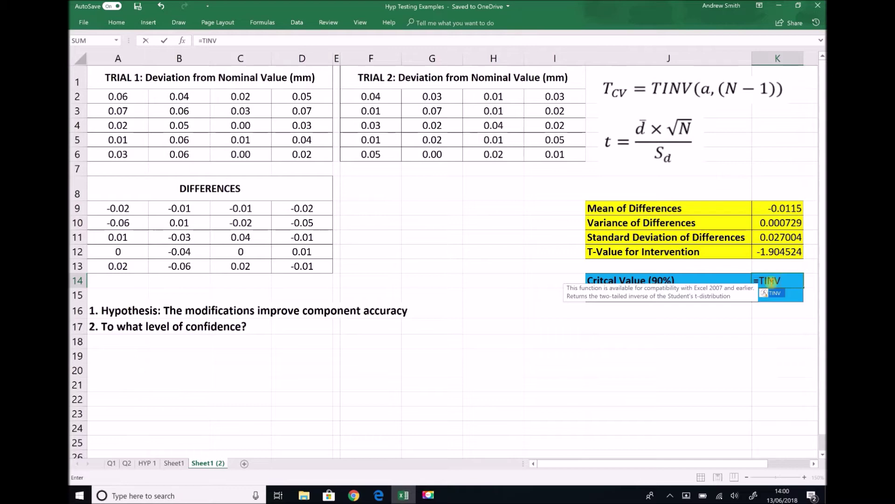
type("(")
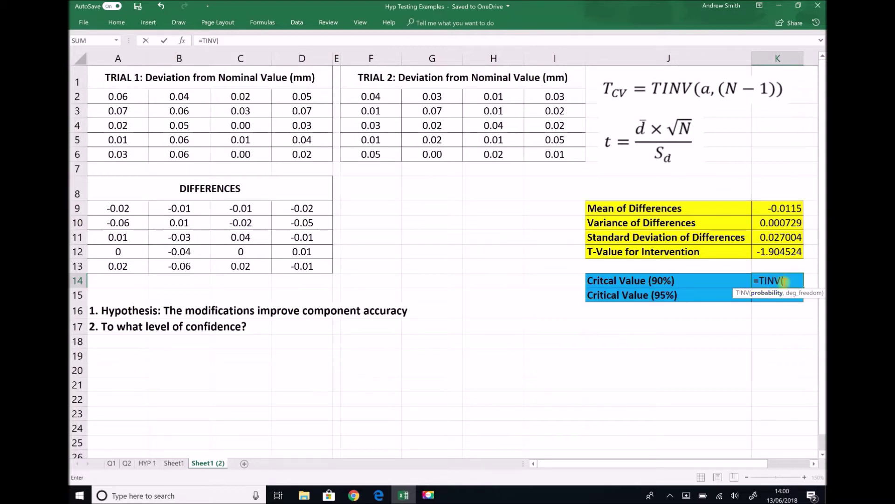
type("0.1,")
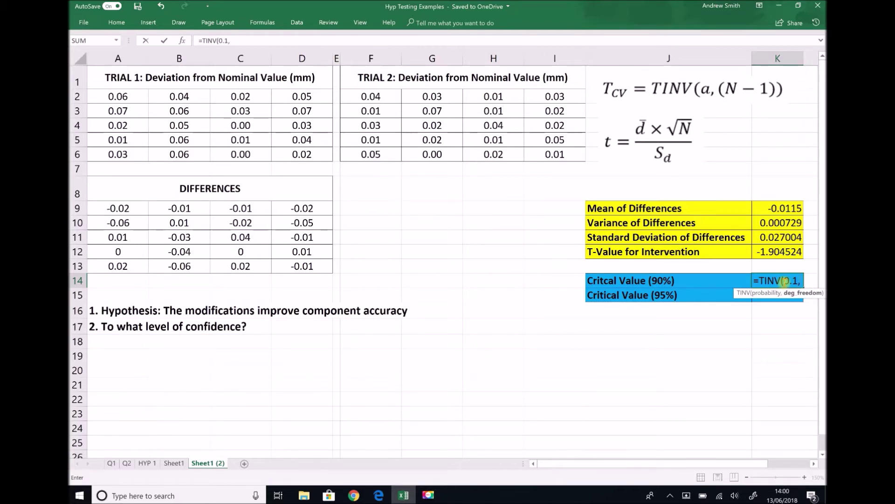
type("19)")
key("Return")
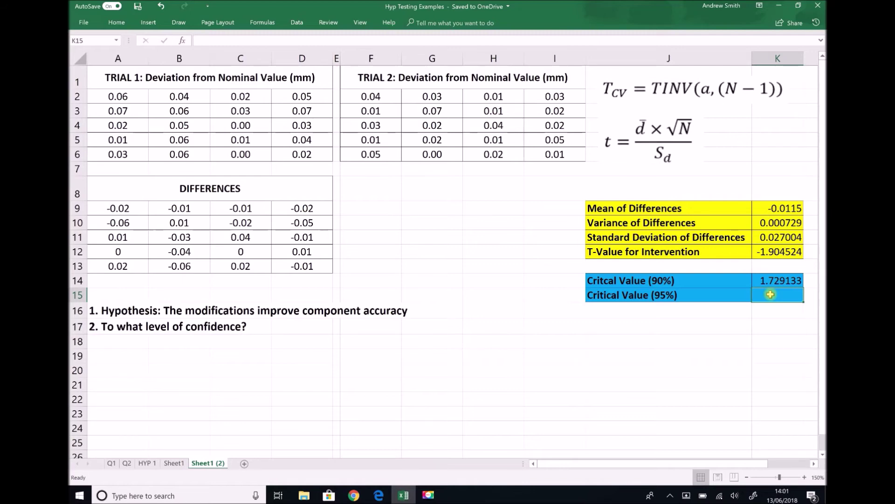
Step: Calculate the 95% Critical Value in K15 with =TINV(0.05,19)
type("=T")
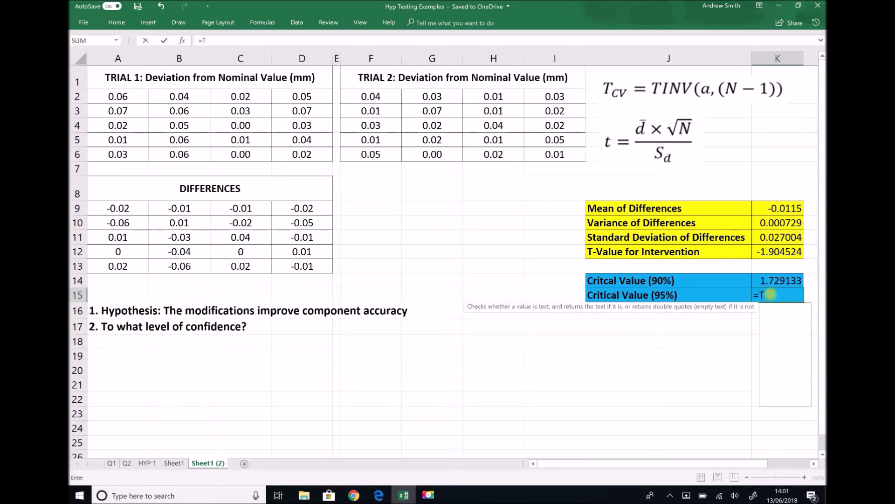
type("INV(")
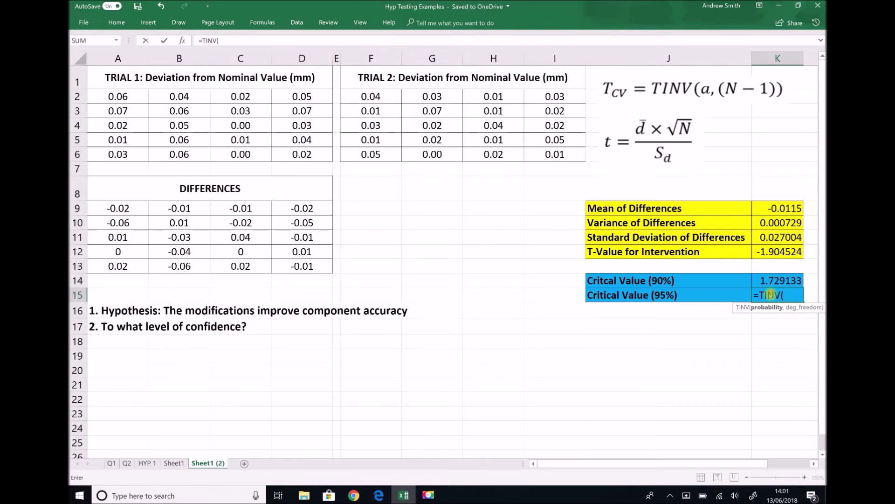
type("0.05,19")
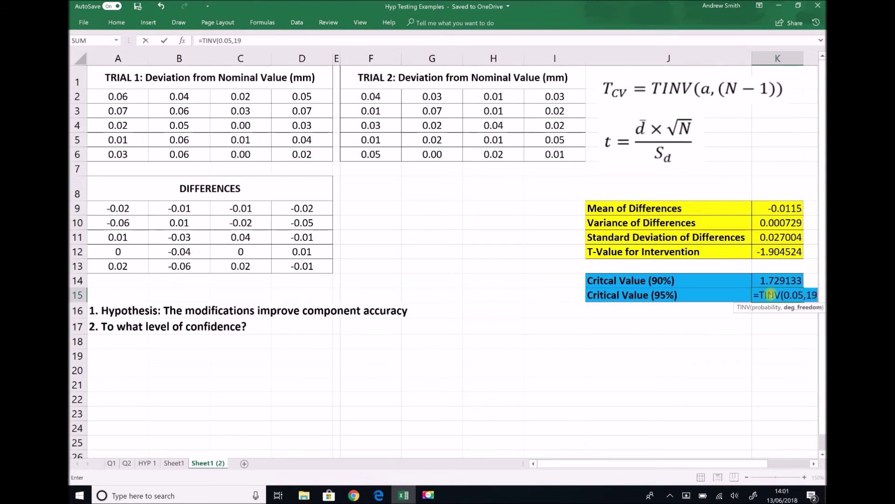
type(")")
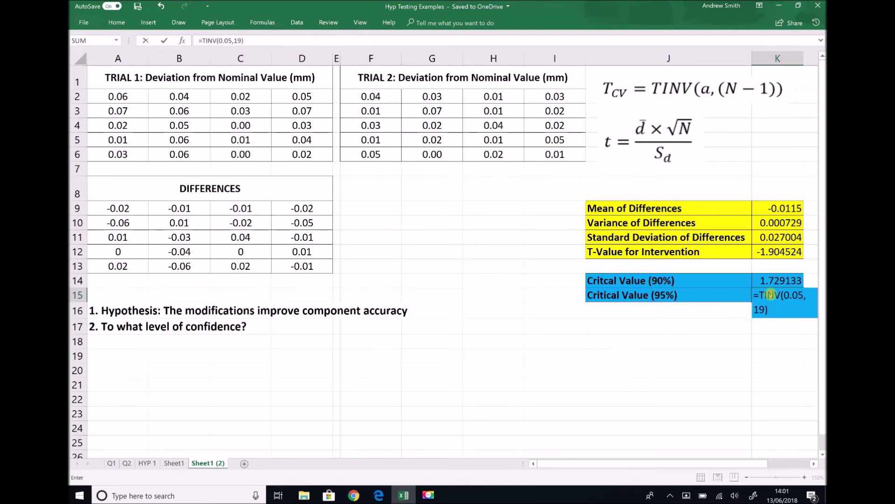
key("Return")
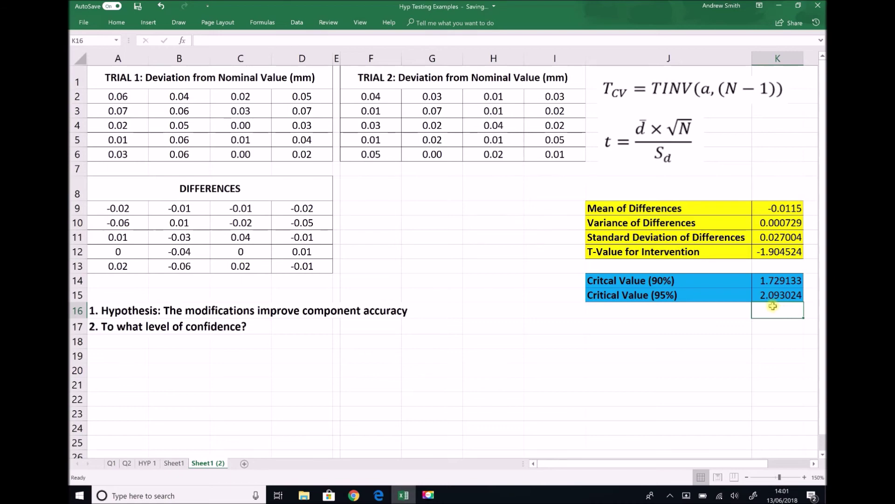